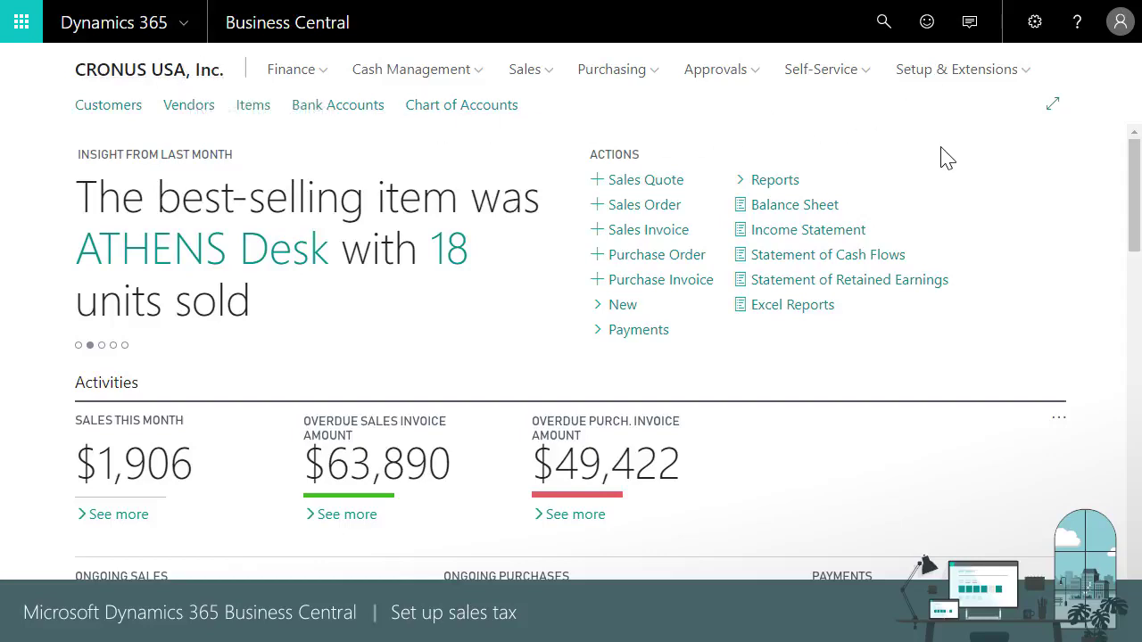
- From Assisted Setup, relaunch the completed 'Set up sales tax' guide and confirm running it again
left_click(944, 78)
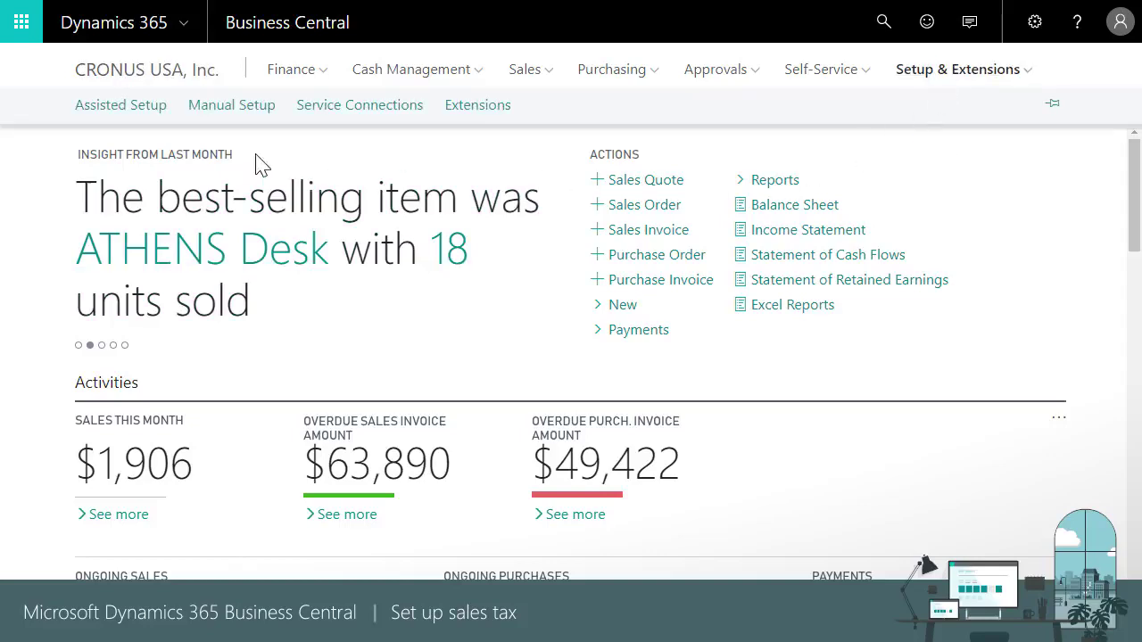
left_click(123, 107)
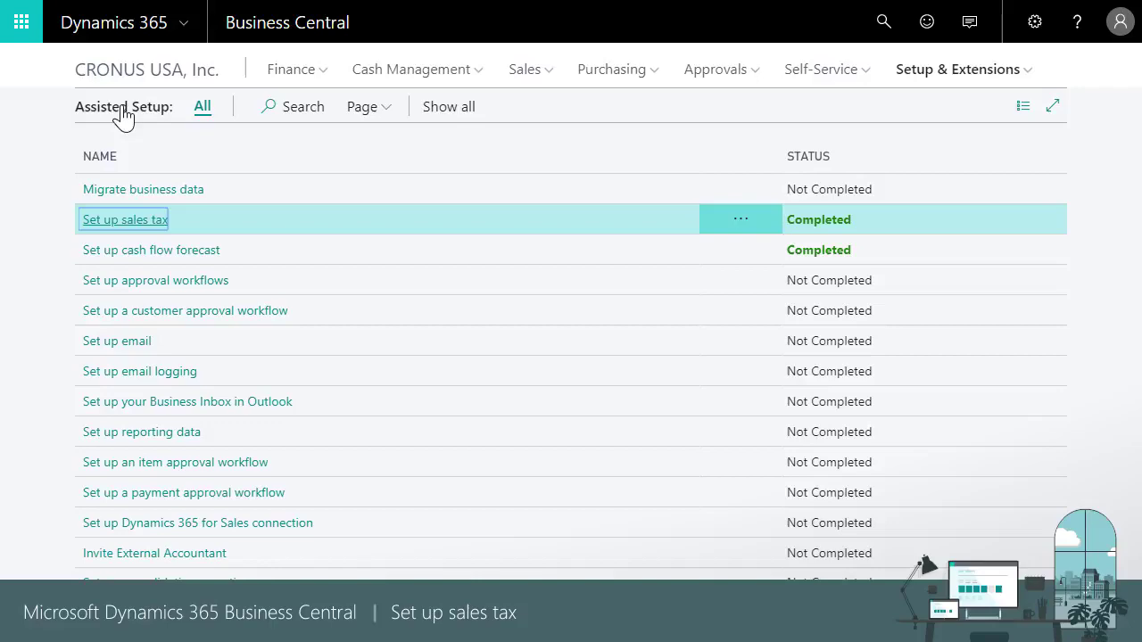
left_click(129, 223)
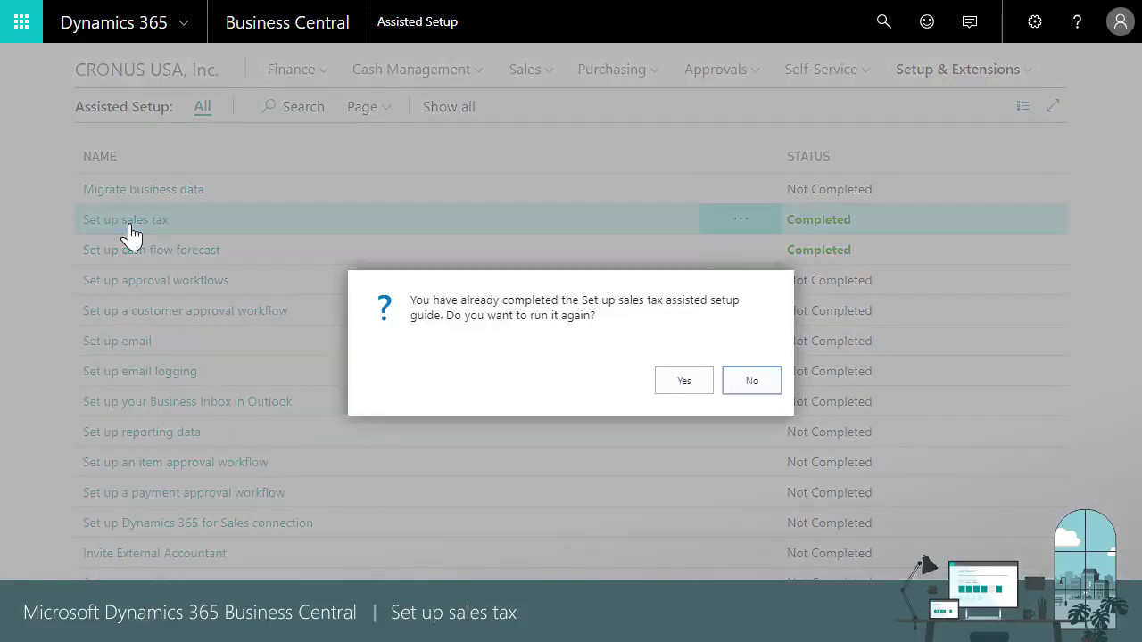
left_click(701, 391)
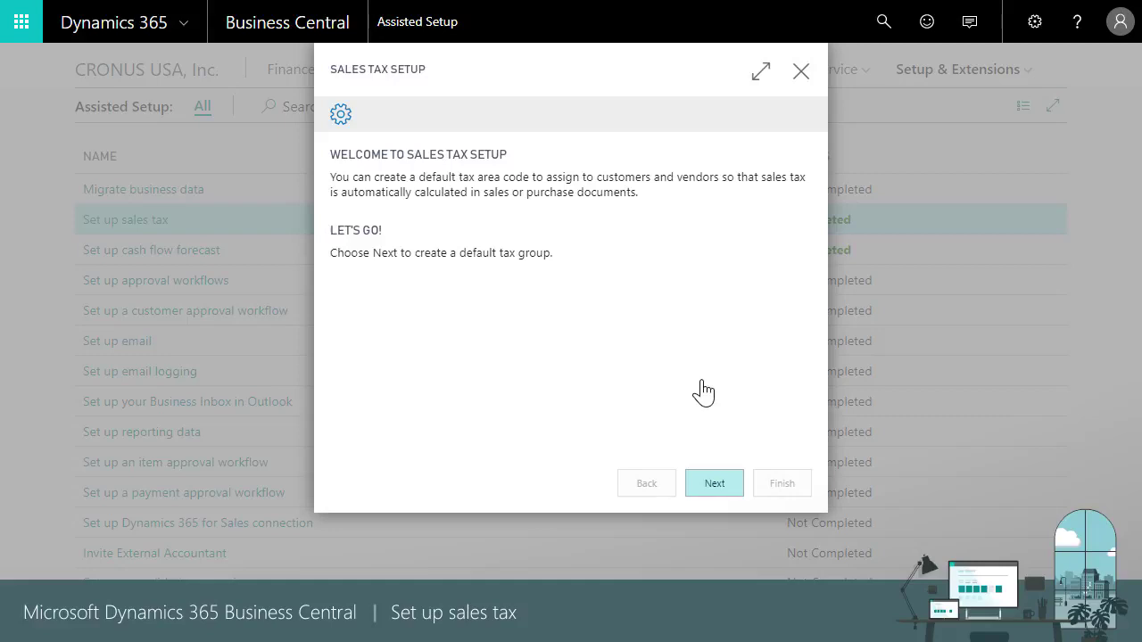
- Create the TAXABLE tax group and accept 20600 as both tax accounts
left_click(714, 489)
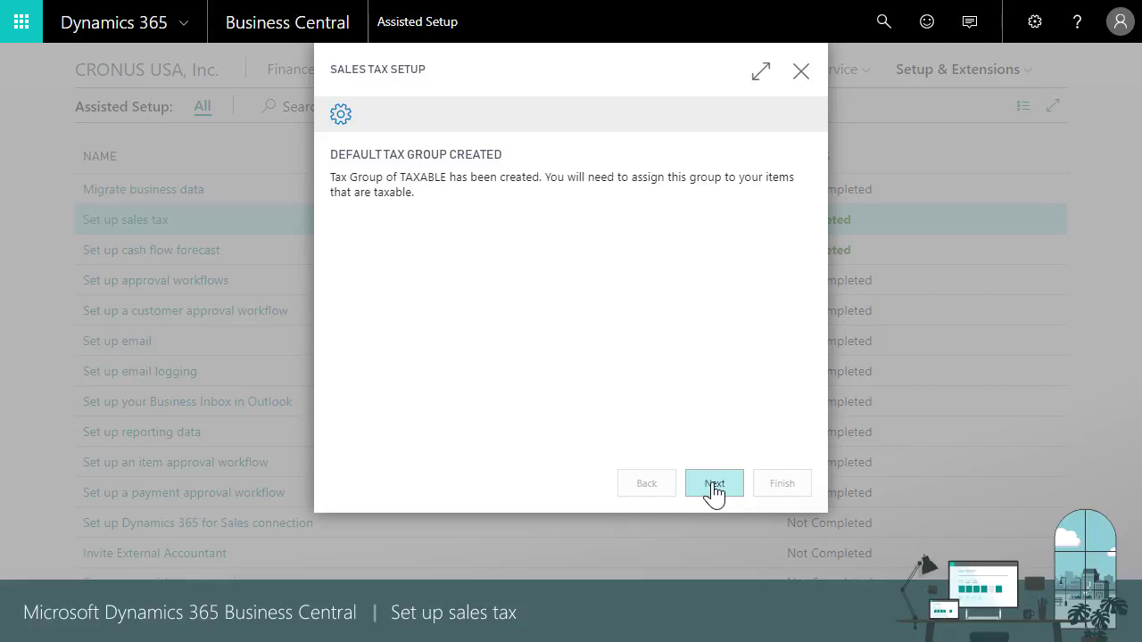
left_click(713, 489)
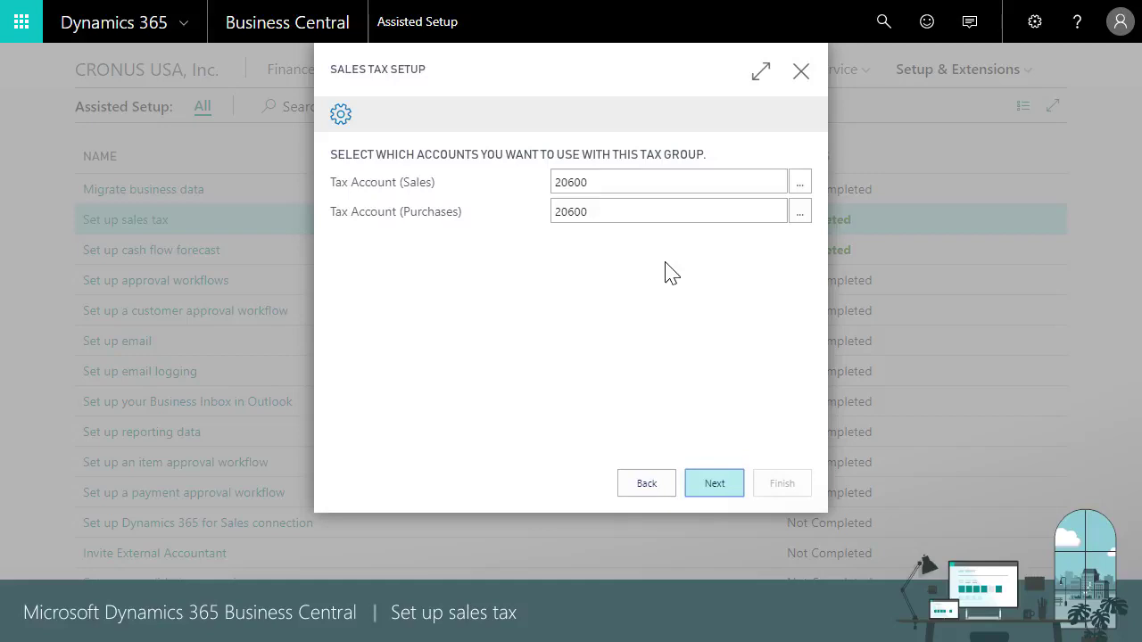
left_click(714, 486)
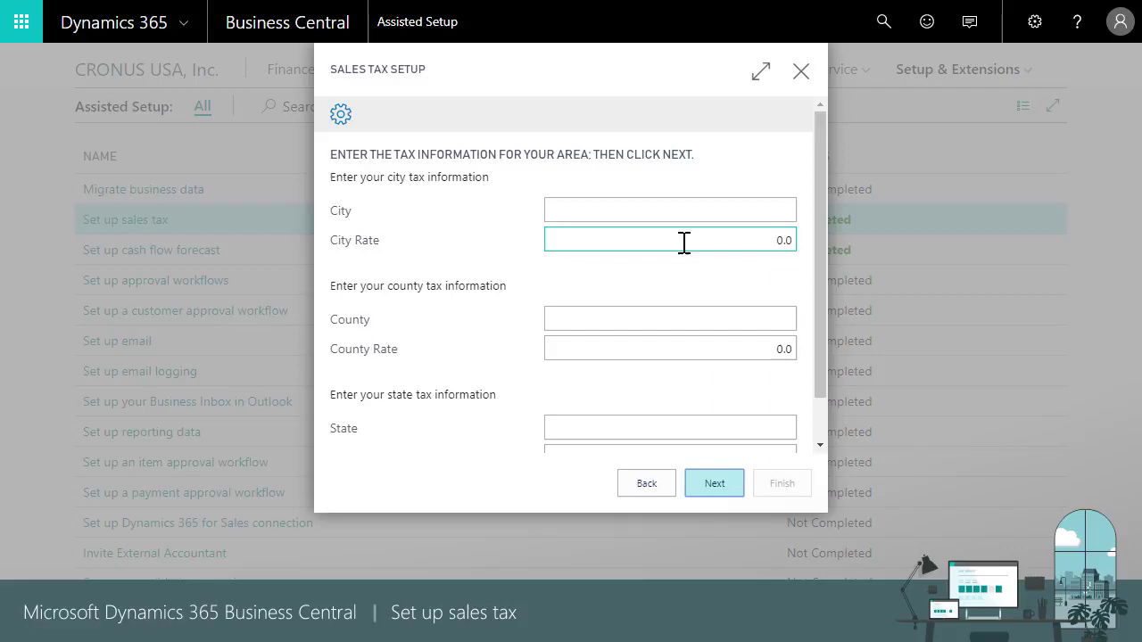
- Enter Fargo as the city with a city tax rate of 2
left_click(714, 214)
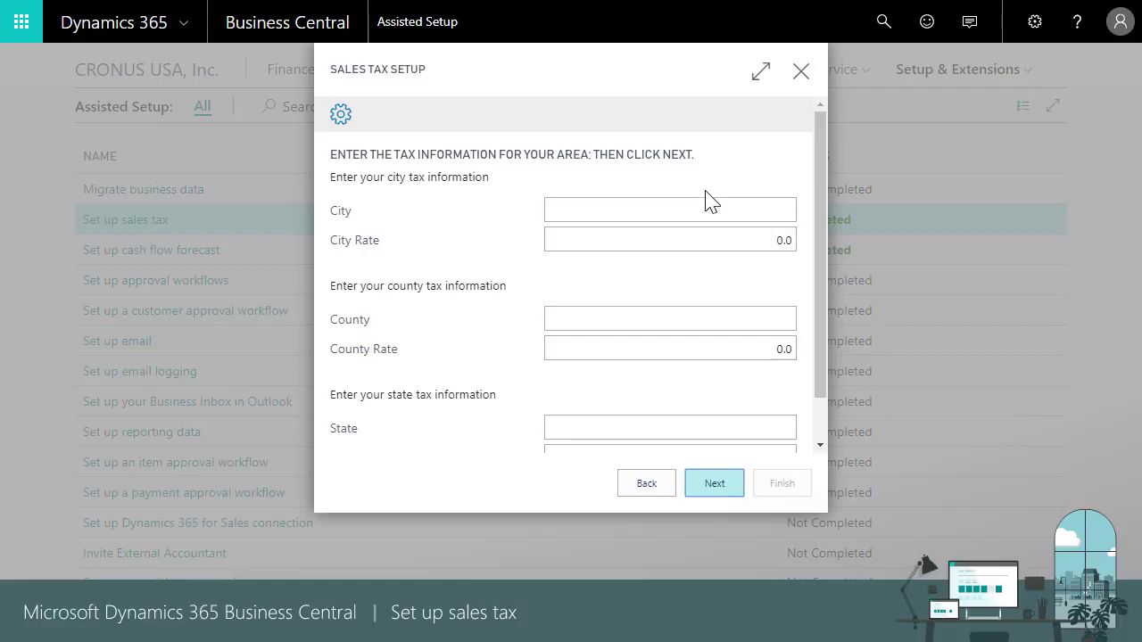
left_click(703, 211)
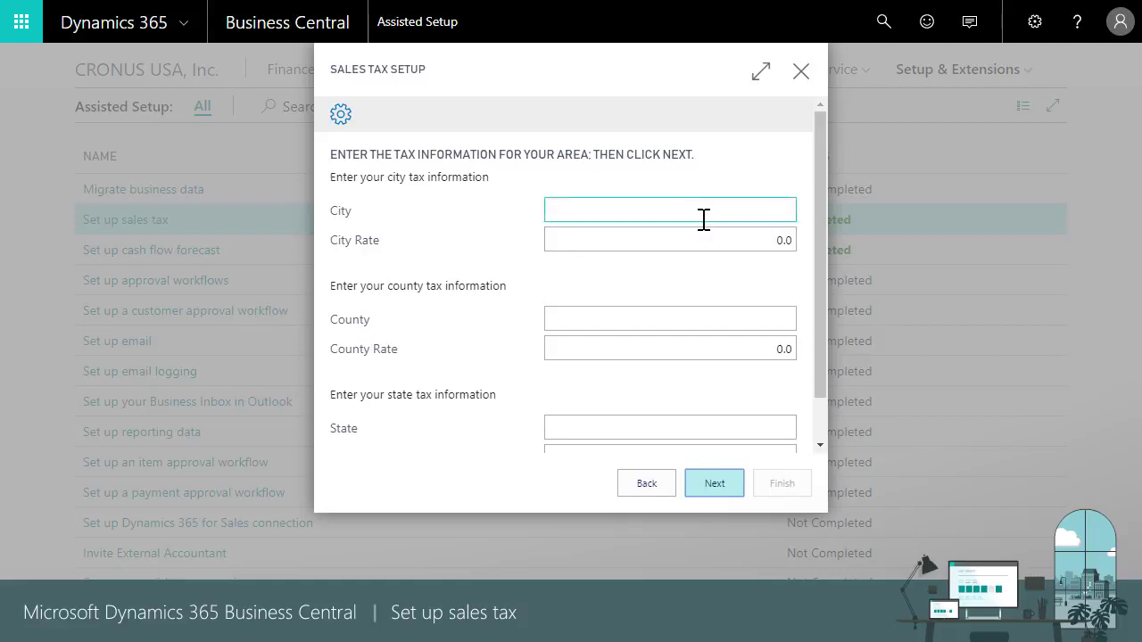
type("Fargo")
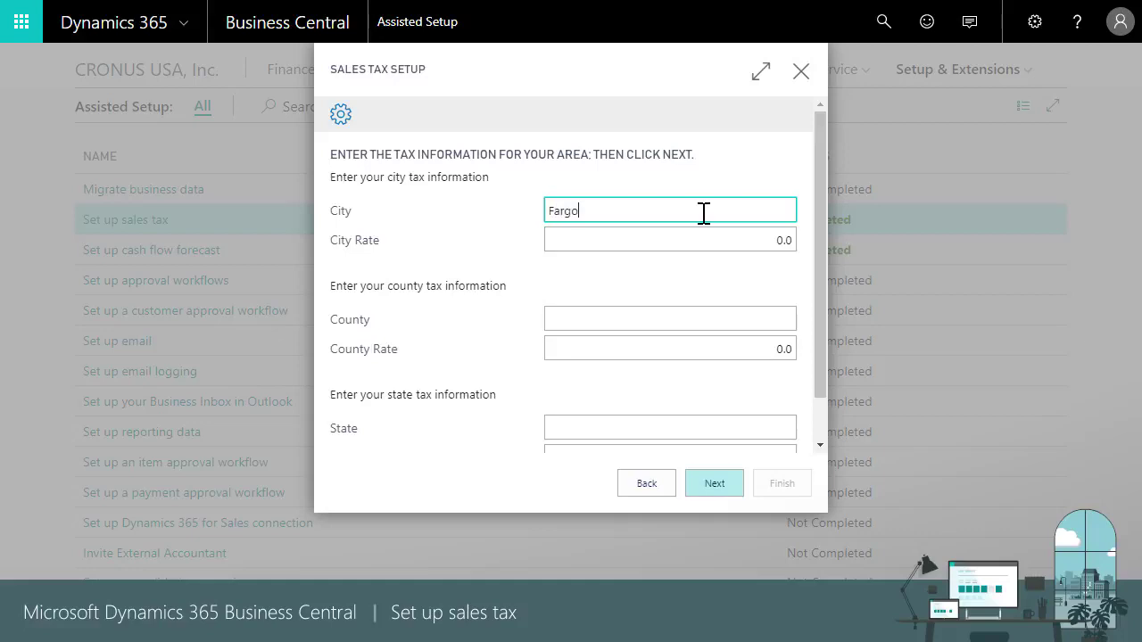
key("Tab")
type("2")
key("Tab")
- Add Cass county at rate 0.5 and ND state at rate 0.5
type("Cass")
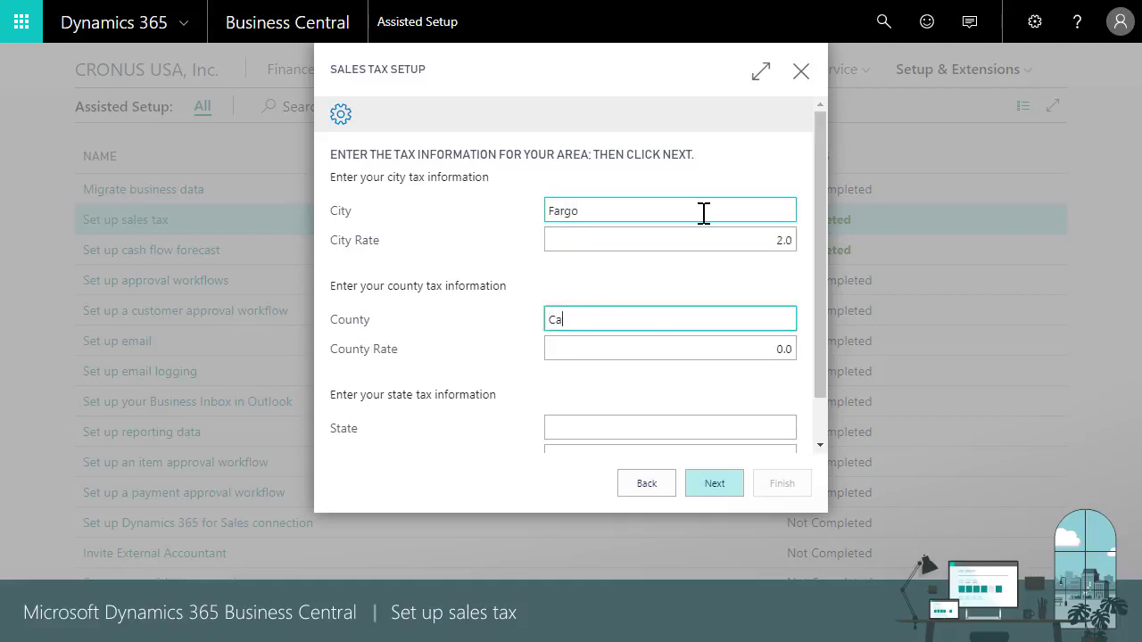
key("Tab")
type(".5")
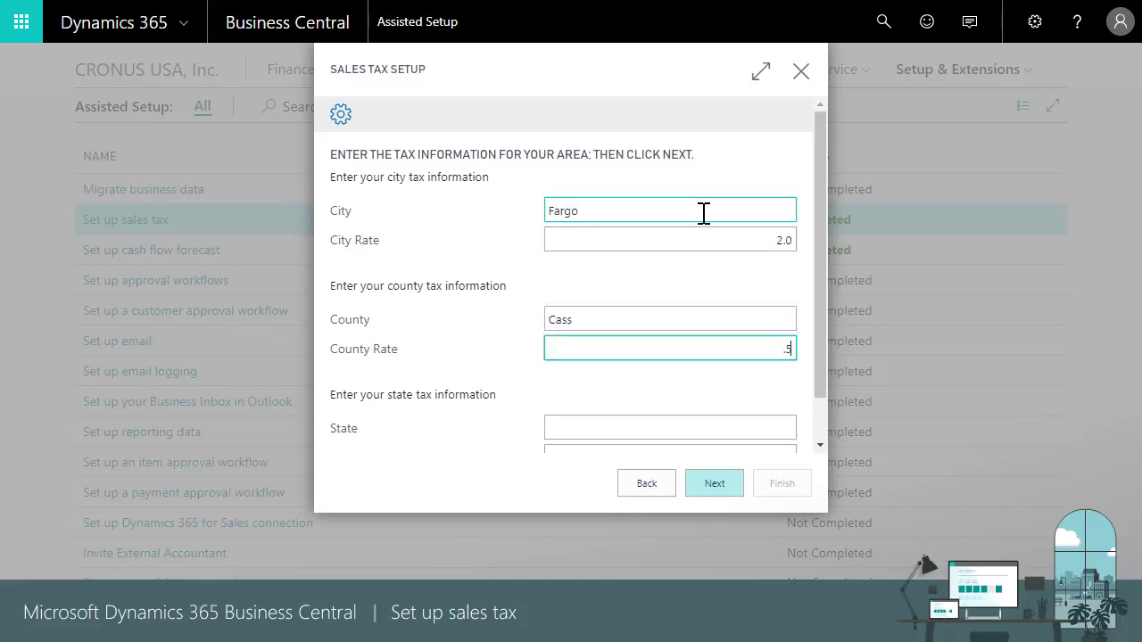
key("Tab")
type("ND")
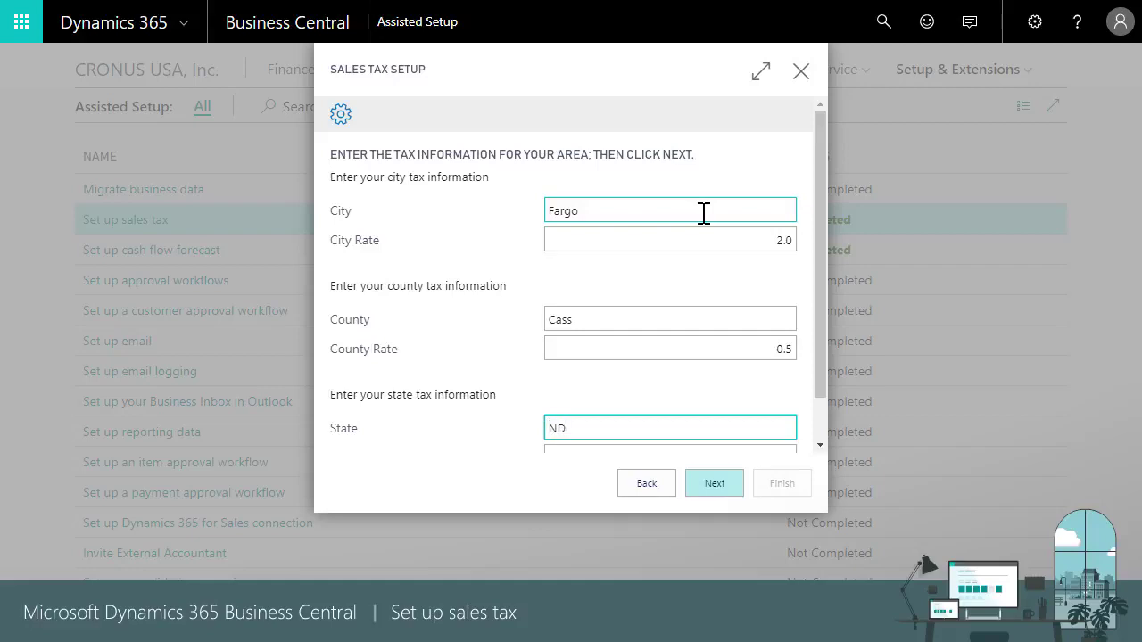
key("Tab")
type(".5")
key("Tab")
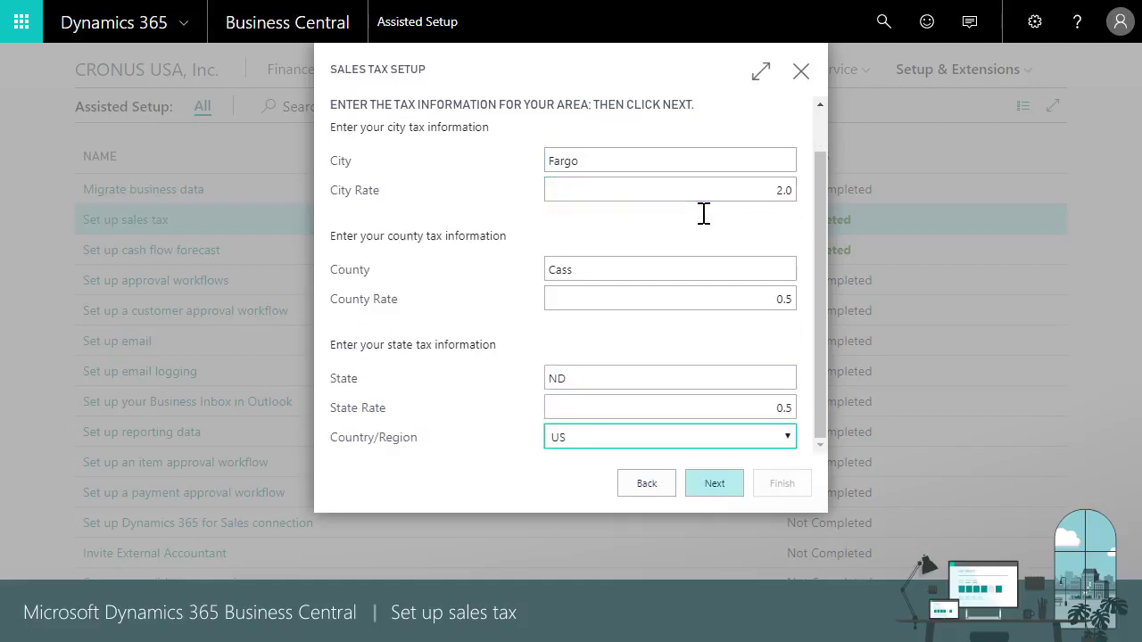
- Accept FARGO, ND as the tax area code, apply it to customers, vendors and company information, and finish
left_click(715, 489)
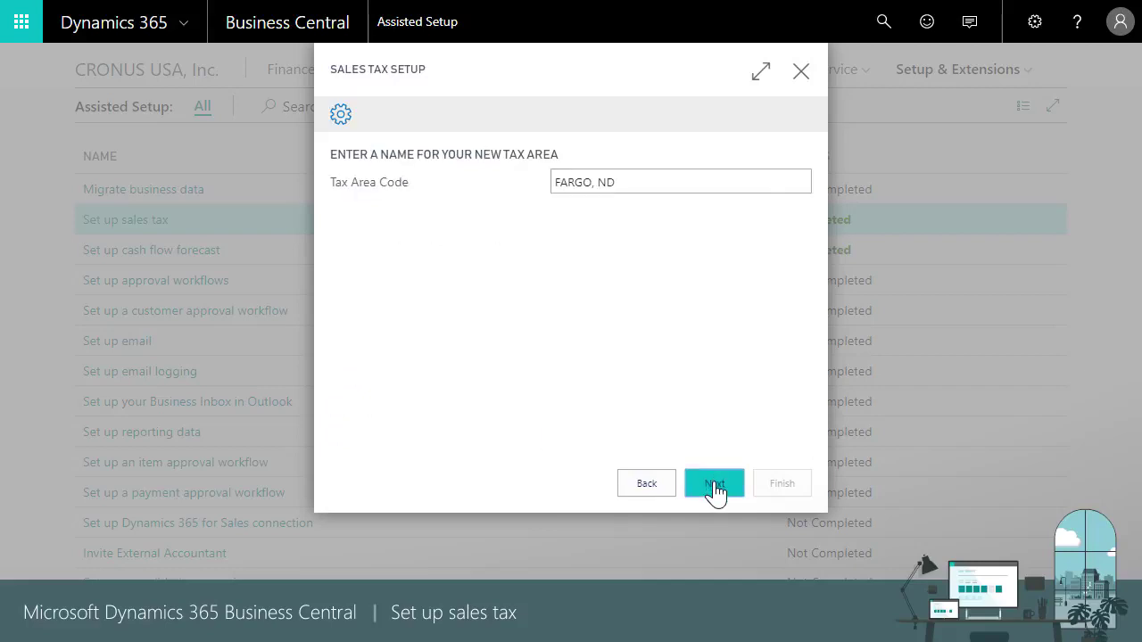
left_click(715, 489)
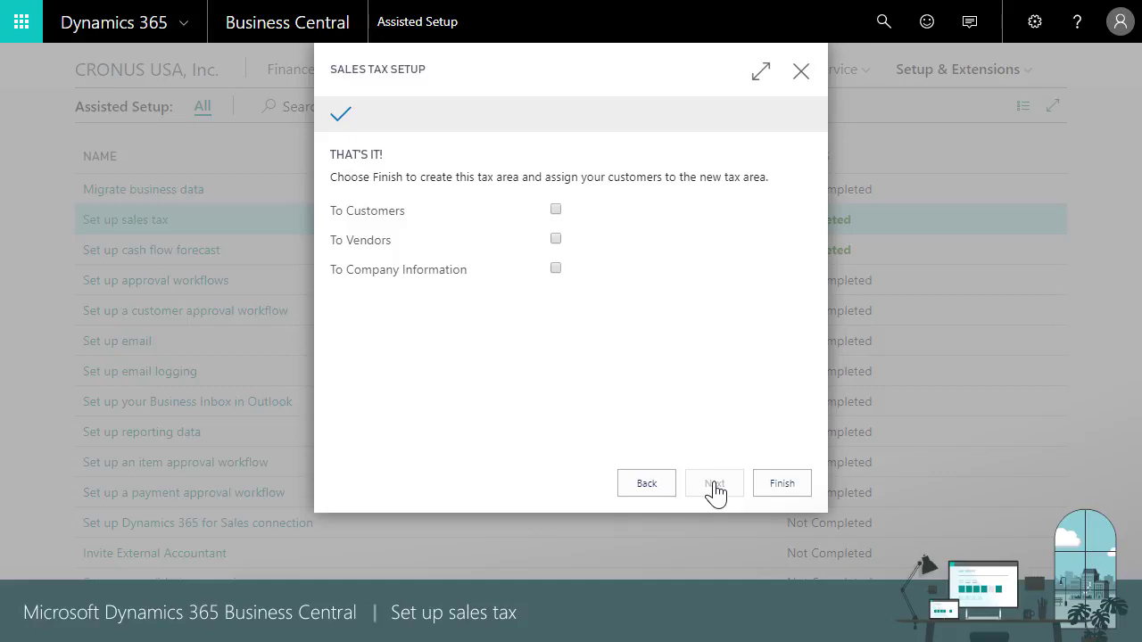
left_click(556, 210)
left_click(556, 239)
left_click(556, 269)
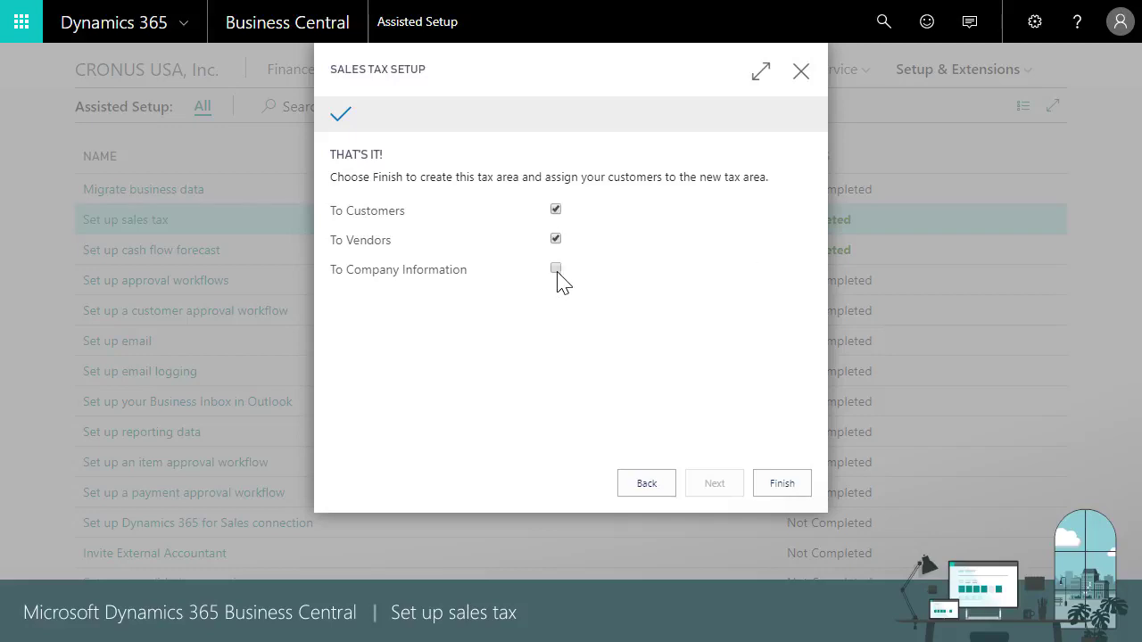
left_click(781, 483)
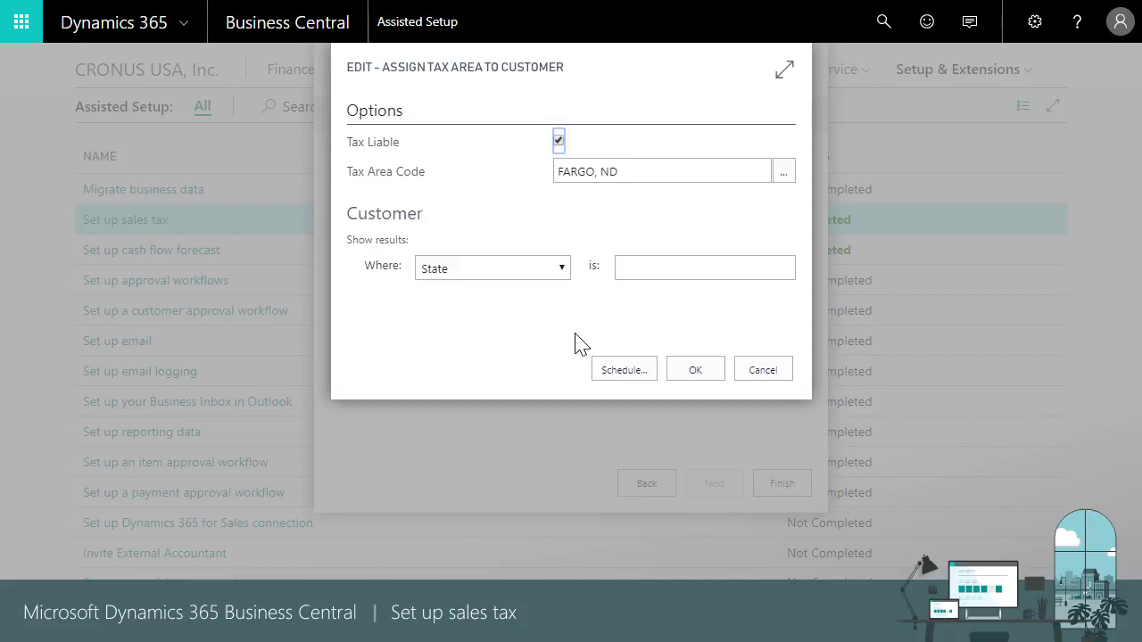
- Assign FARGO, ND to customers filtered by City is Fargo
left_click(563, 269)
key("c")
key("i")
key("Return")
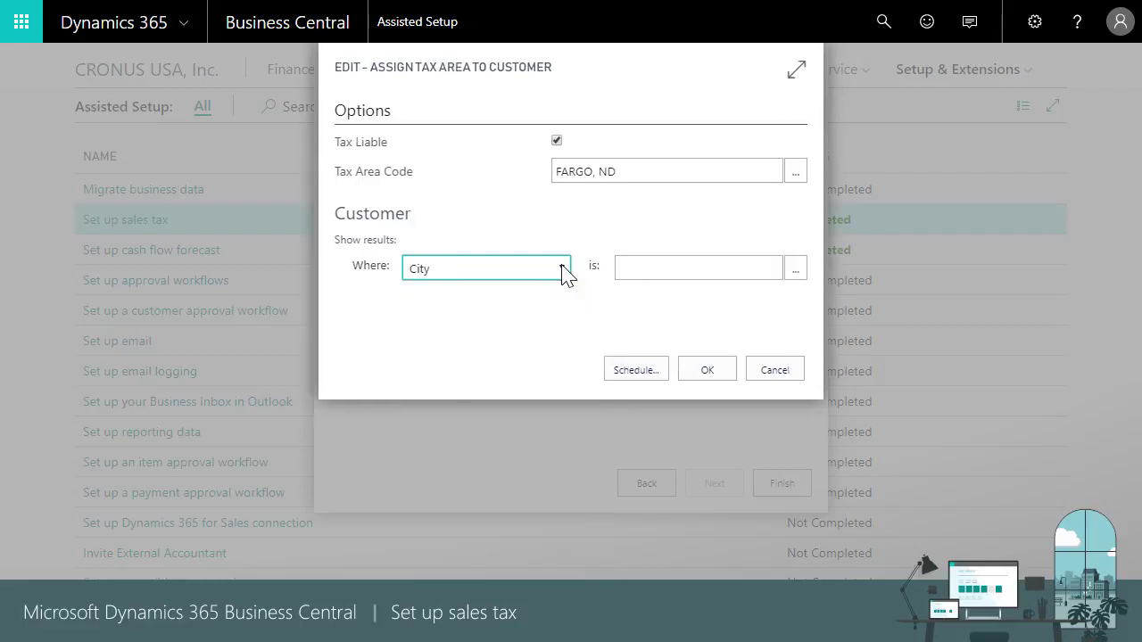
key("Tab")
type("Fargo")
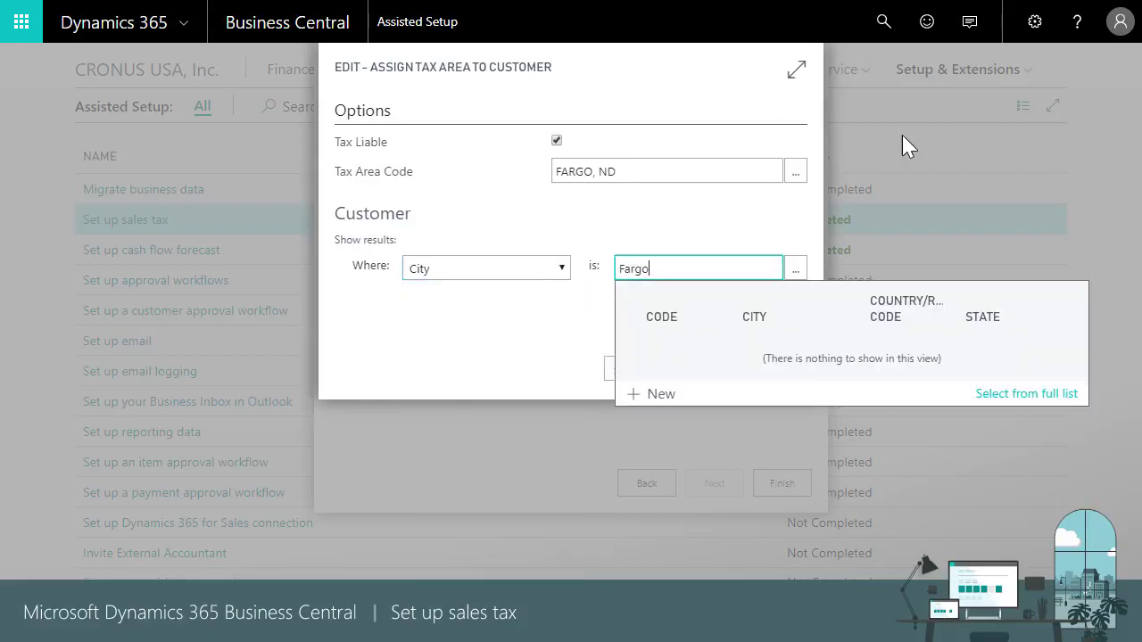
left_click(707, 370)
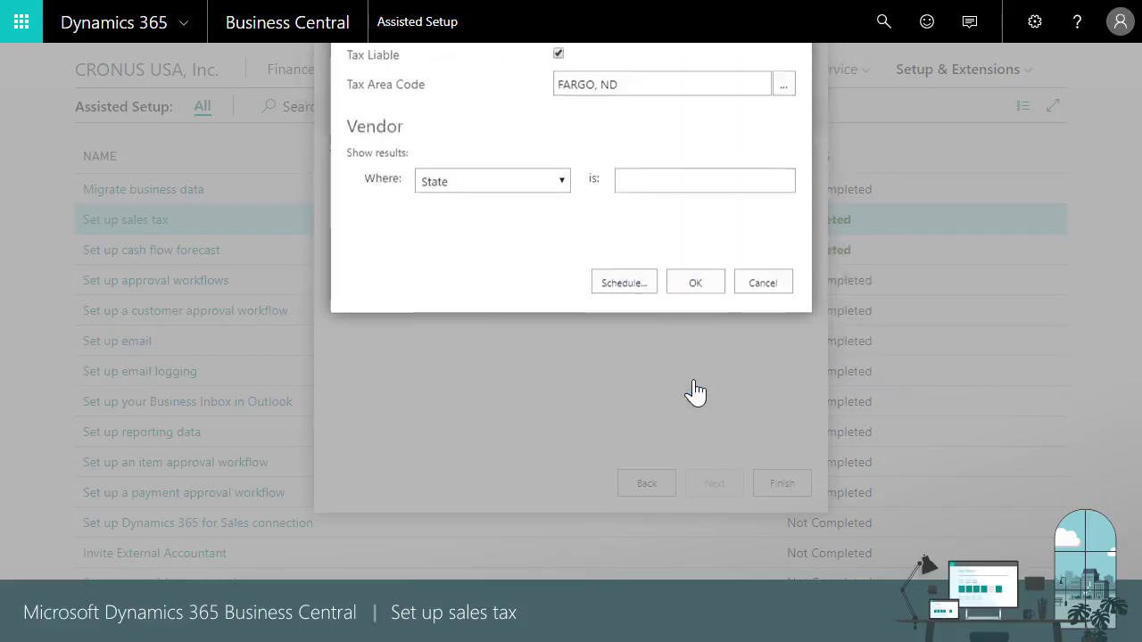
- Assign FARGO, ND to vendors filtered by City is Fargo
left_click(562, 271)
key("c")
key("i")
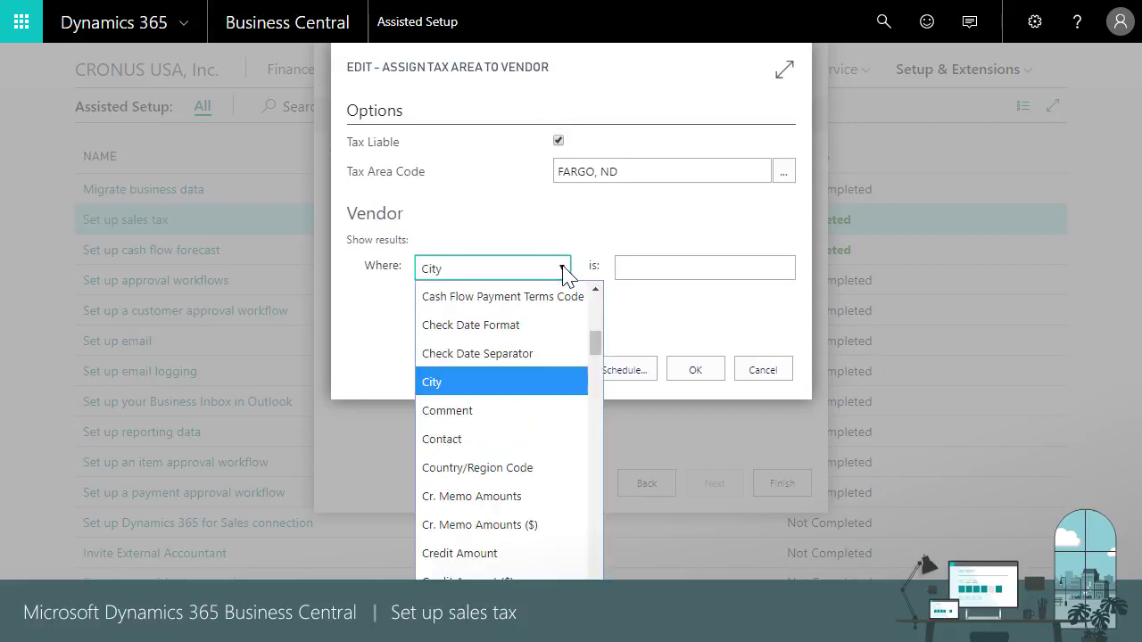
key("Return")
key("Tab")
type("Fargo")
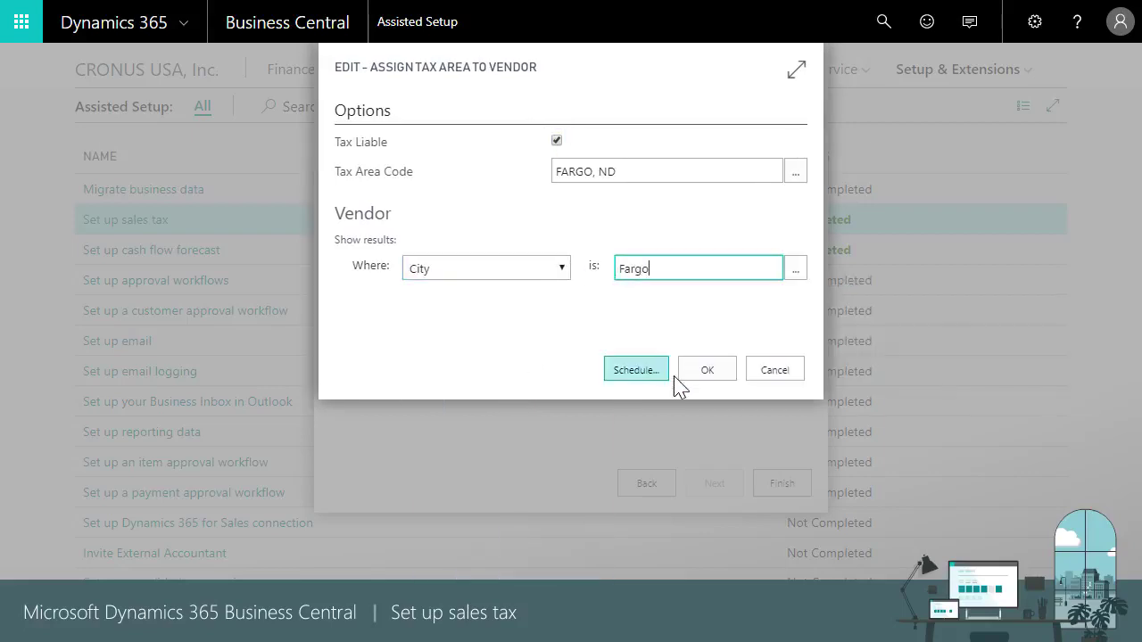
left_click(709, 373)
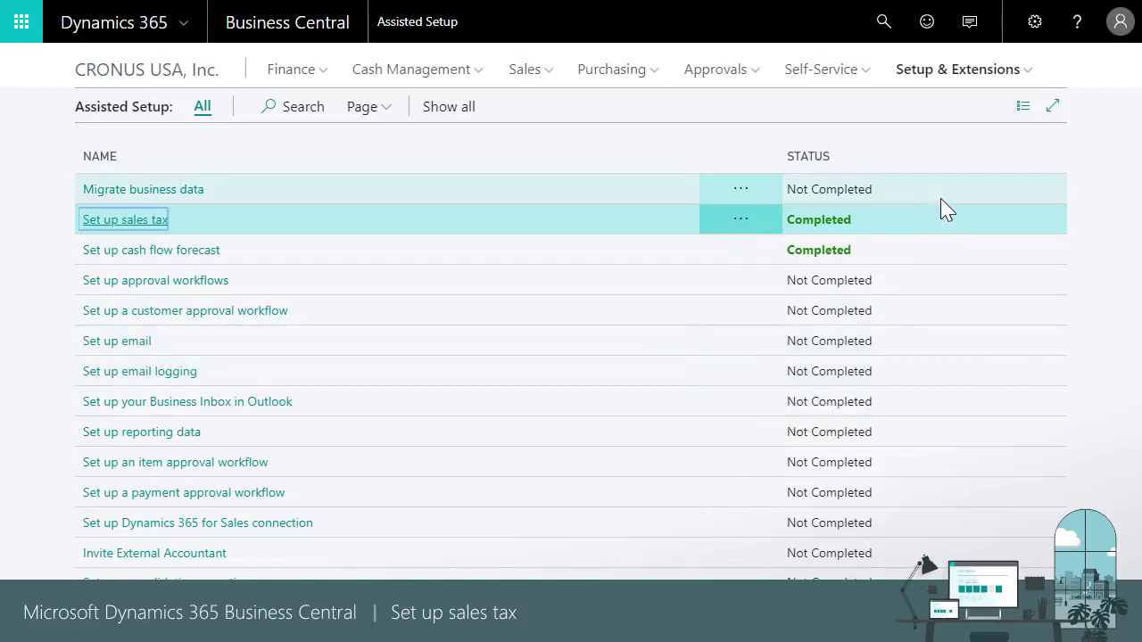
- Return to the CRONUS USA, Inc. Role Center via the company name
left_click(179, 77)
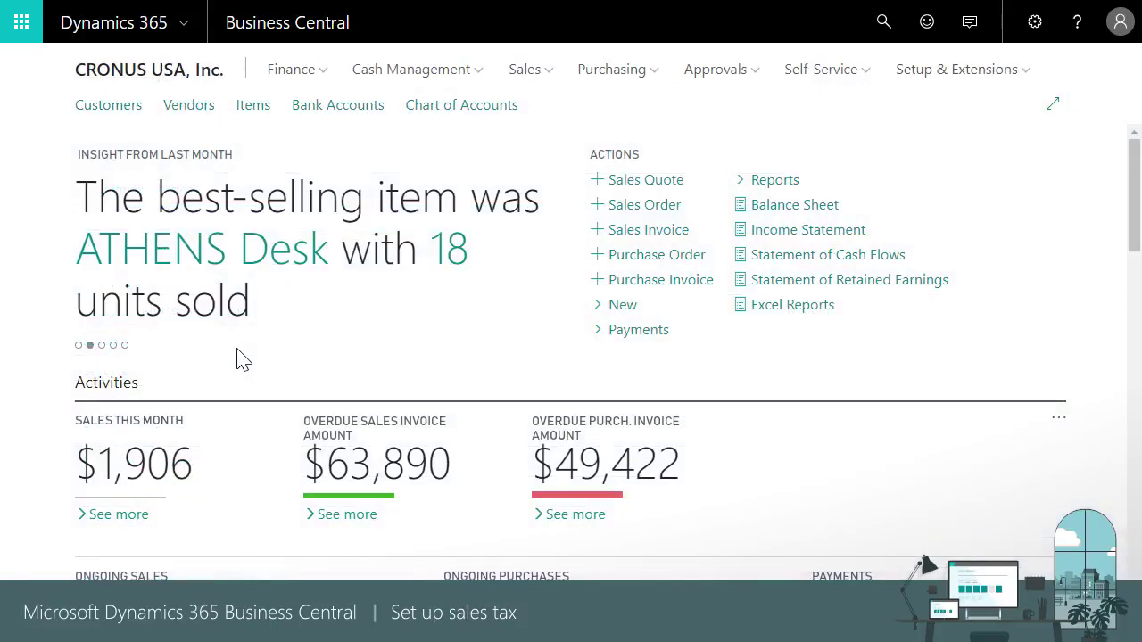
- On Adatum Corporation's customer card, replace Tax Area Code ATLANTA, GA with FARGO, ND and close it
left_click(110, 109)
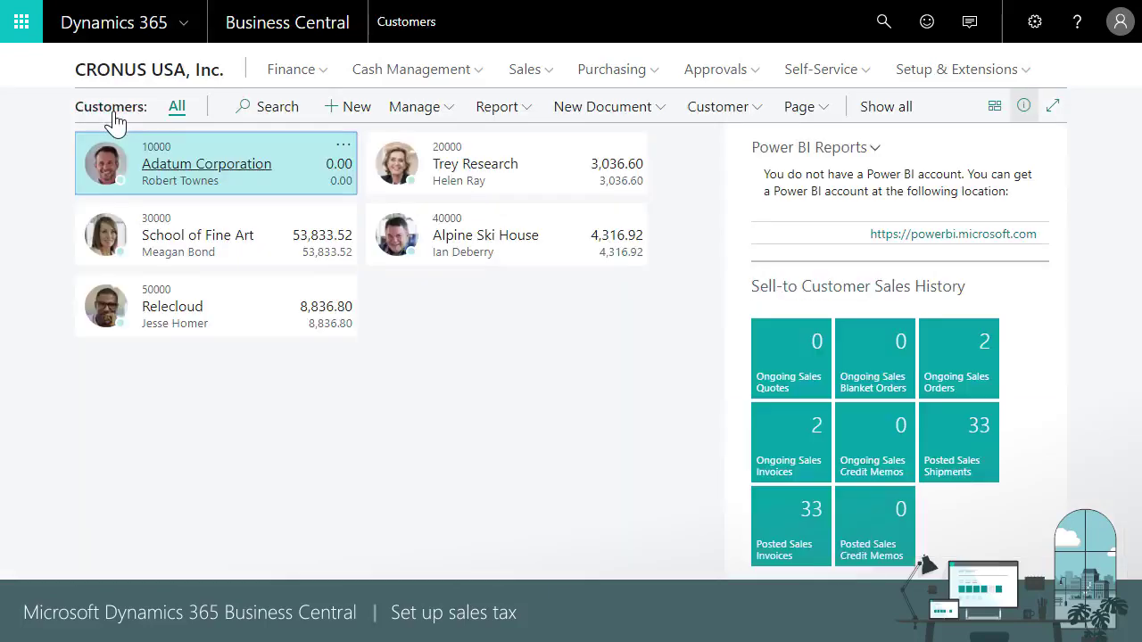
left_click(174, 172)
left_click(323, 301)
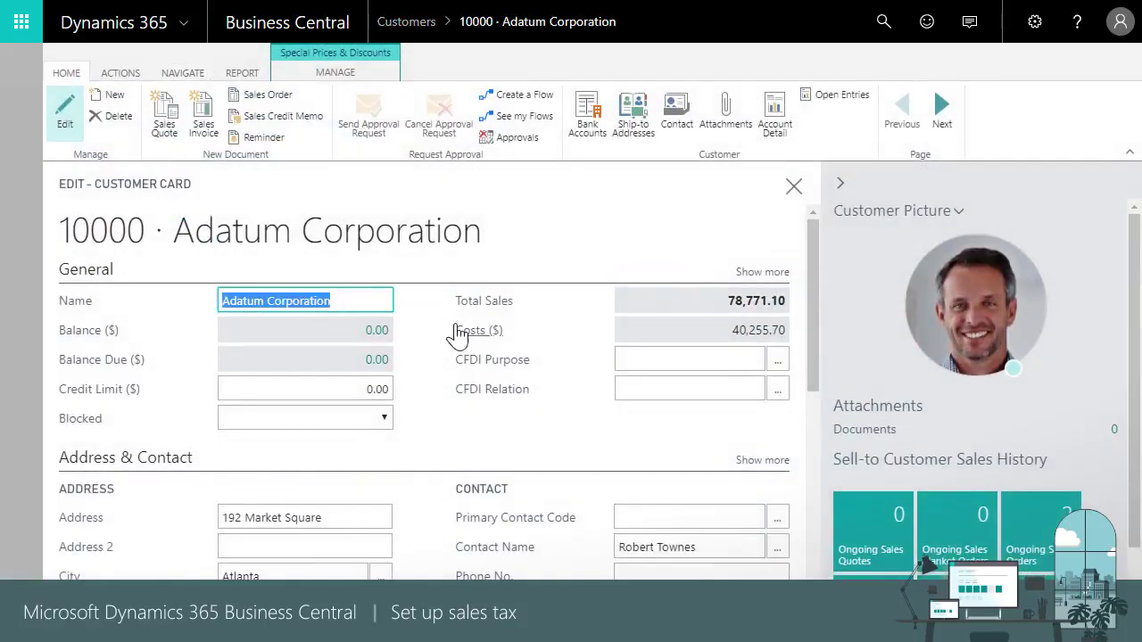
scroll(458, 335, "down", 3)
scroll(458, 334, "down", 2)
left_click(380, 438)
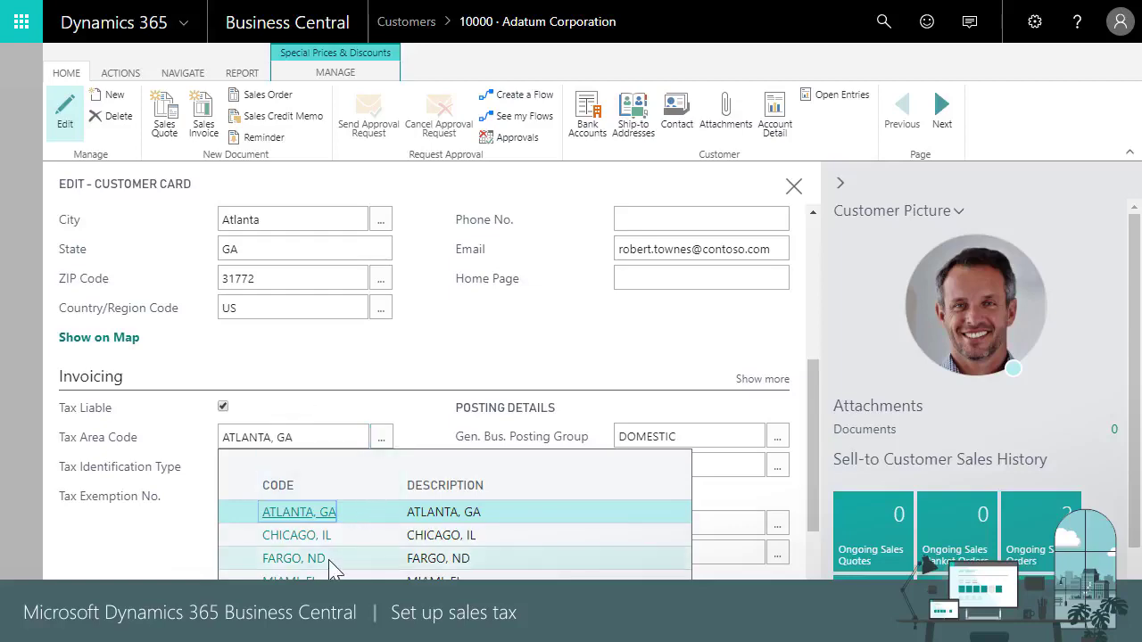
left_click(312, 562)
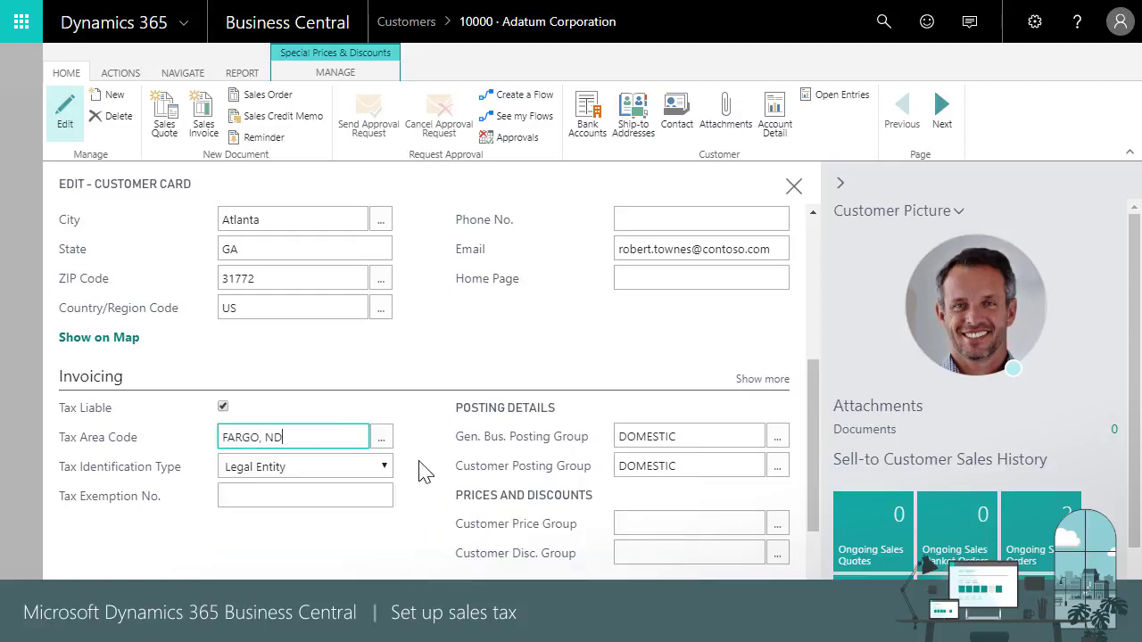
left_click(794, 185)
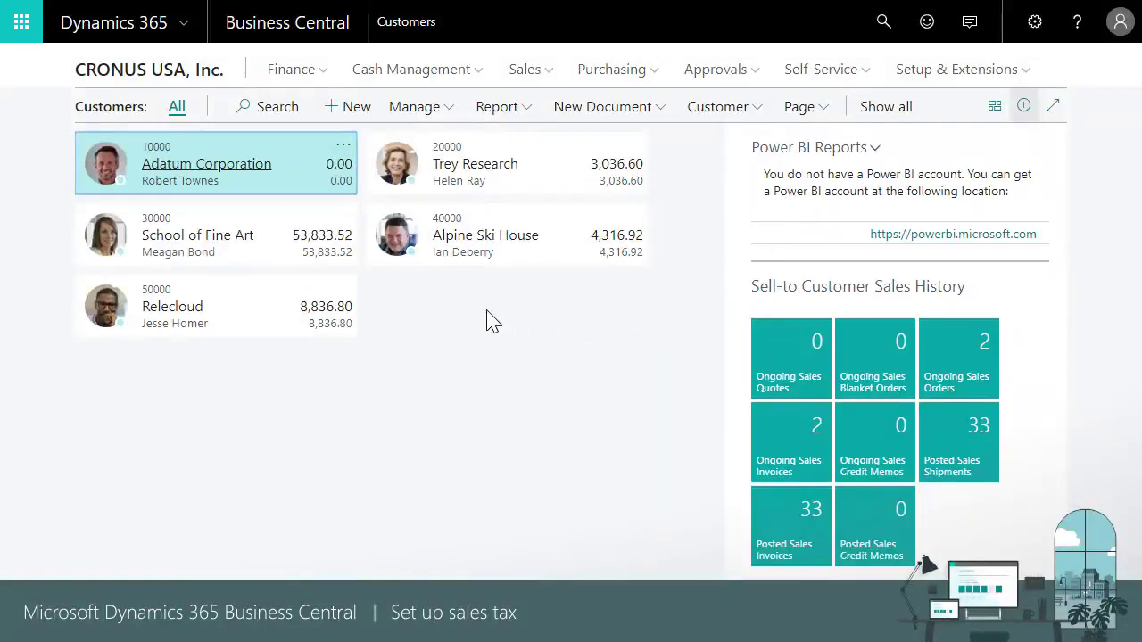
- Go back from the Customers list to the CRONUS USA, Inc. home page
left_click(176, 71)
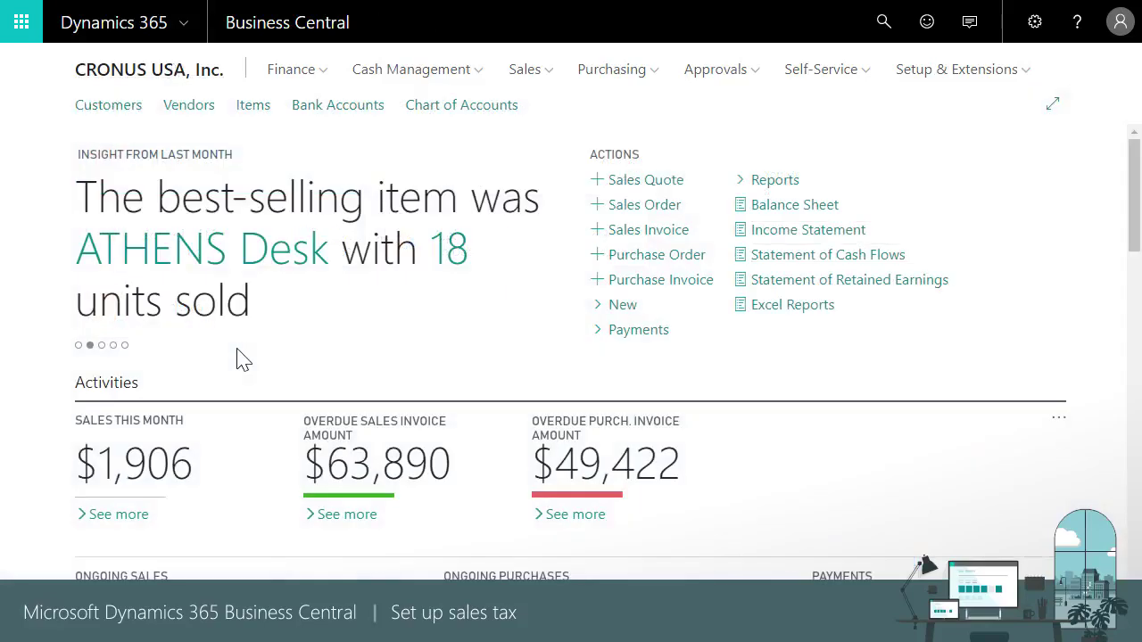